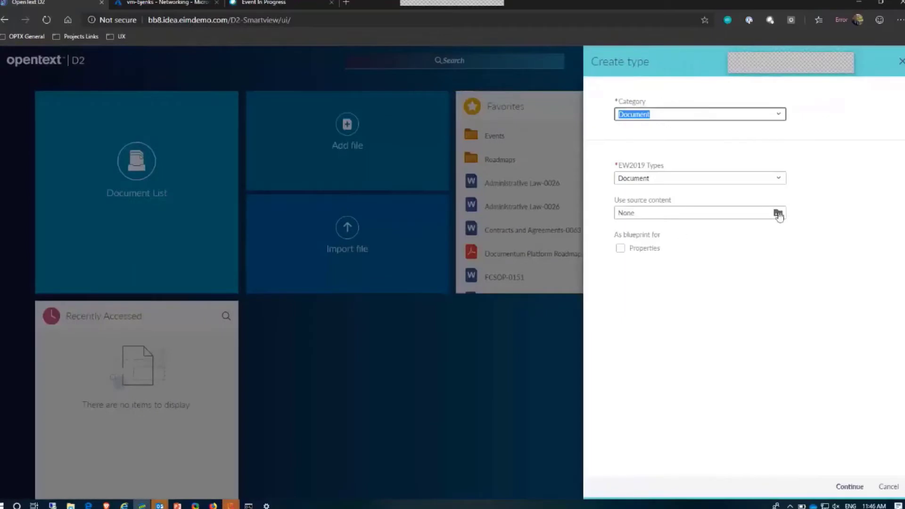
- Use Content Template - Storyboard.docx from Corp Templates as source, reusing its Properties and Content
click(778, 215)
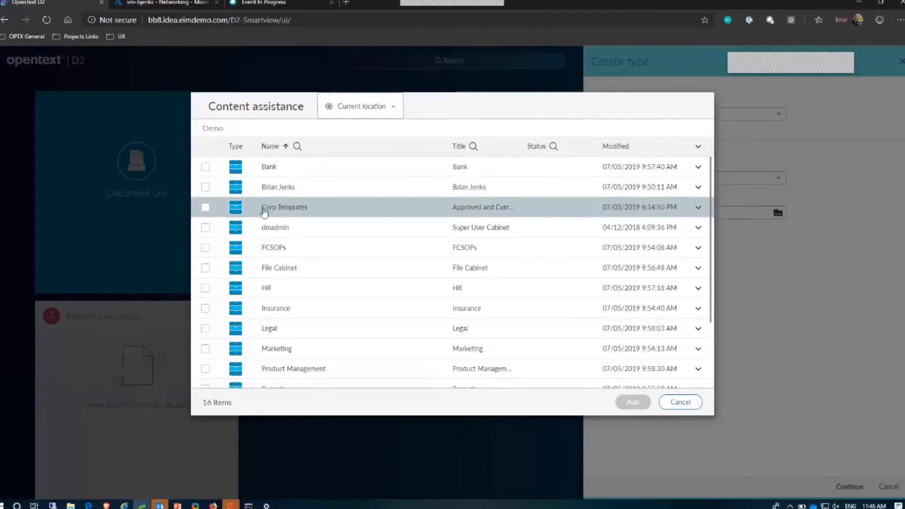
click(263, 210)
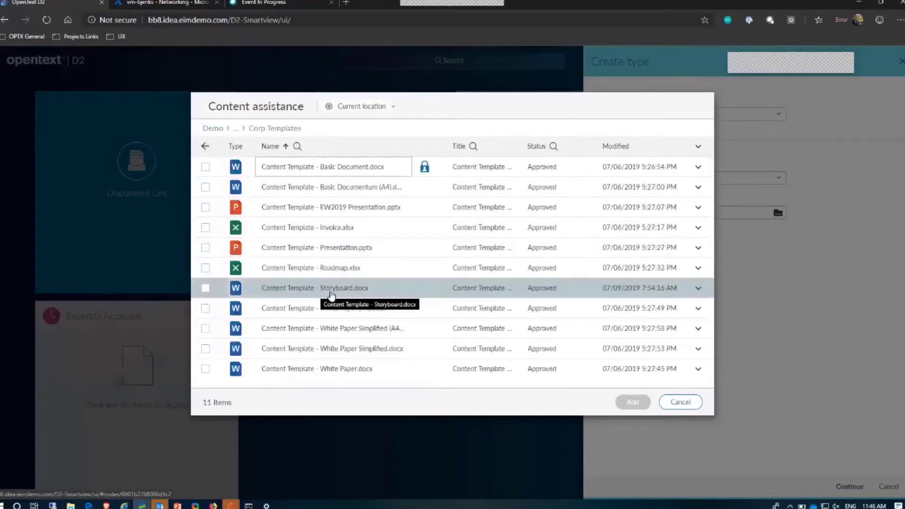
click(205, 288)
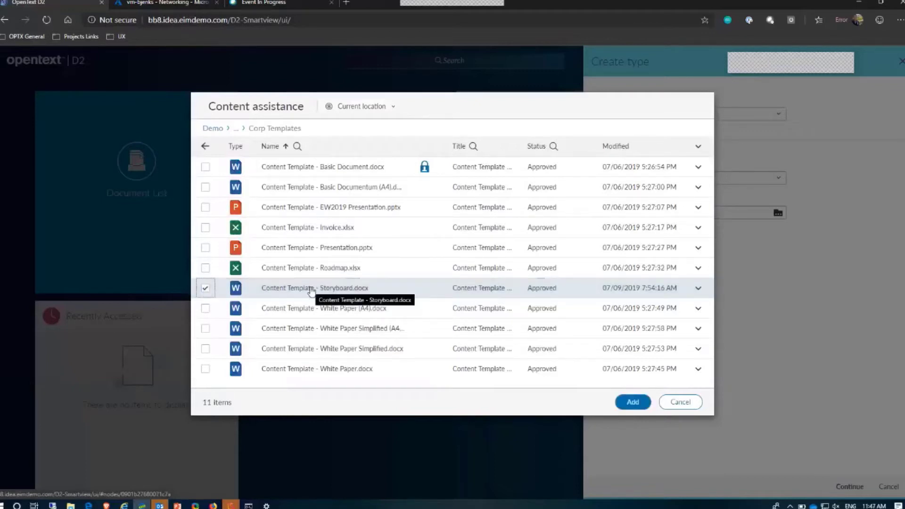
click(633, 402)
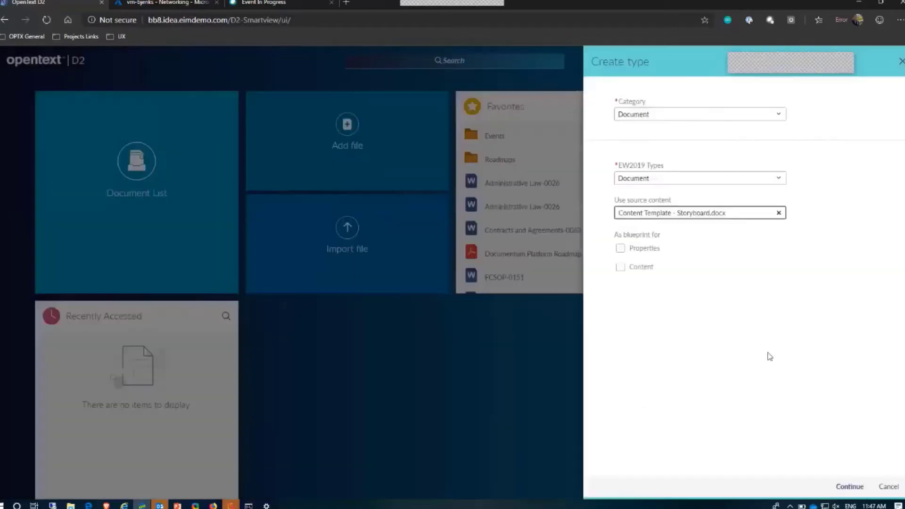
click(620, 250)
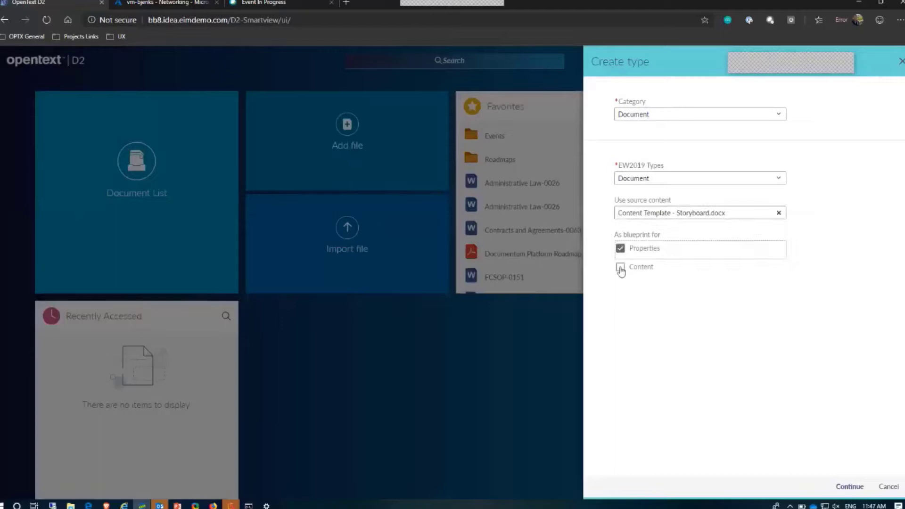
click(620, 268)
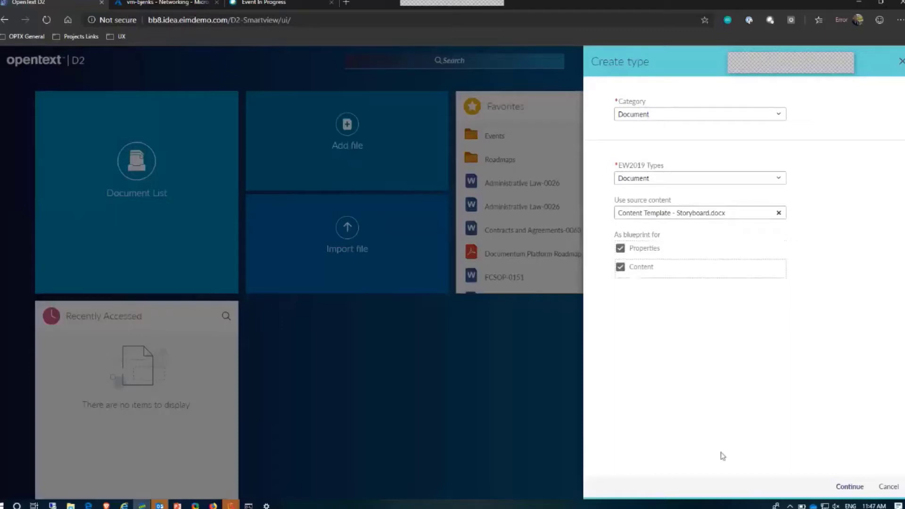
- Add the user comment 'storyboard for webinar' and create the Storyboard document
click(840, 488)
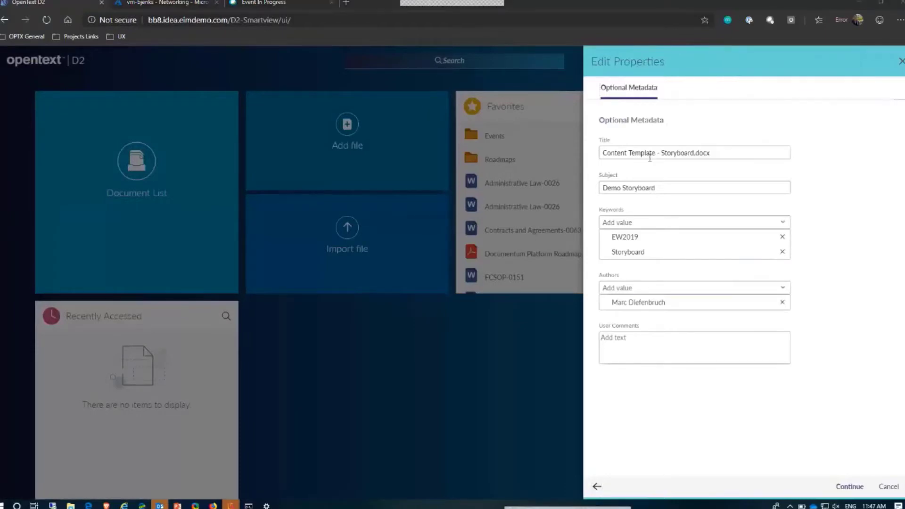
click(631, 339)
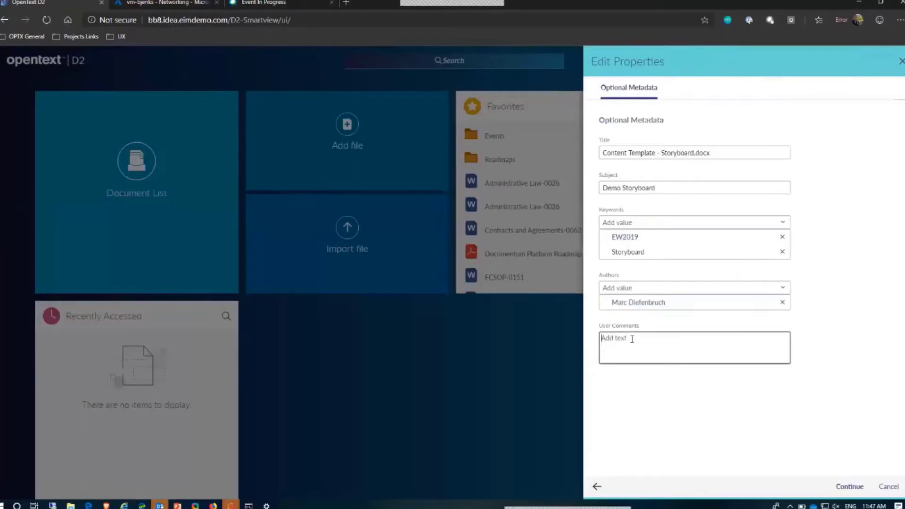
text(storyboard for webinar)
click(848, 486)
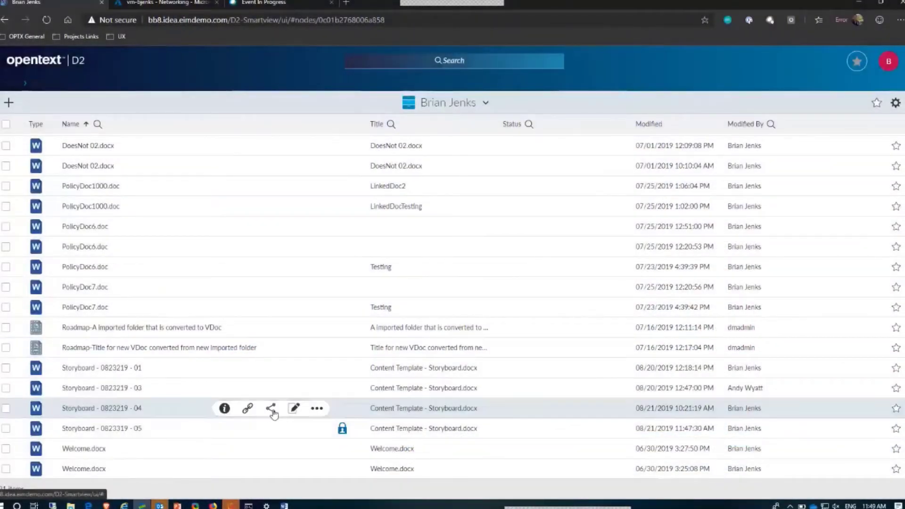
- Share the Storyboard - 0823219 - 04 link by email to a colleague from Recent People
click(272, 413)
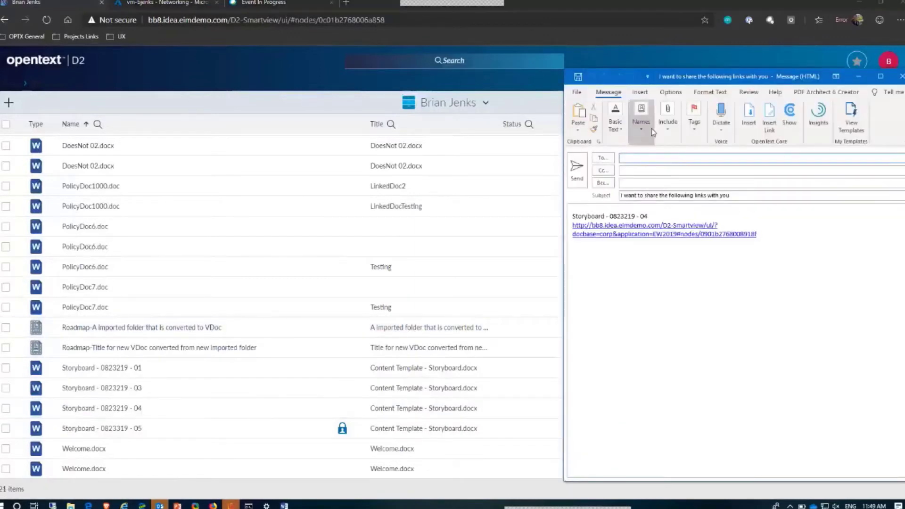
text(a)
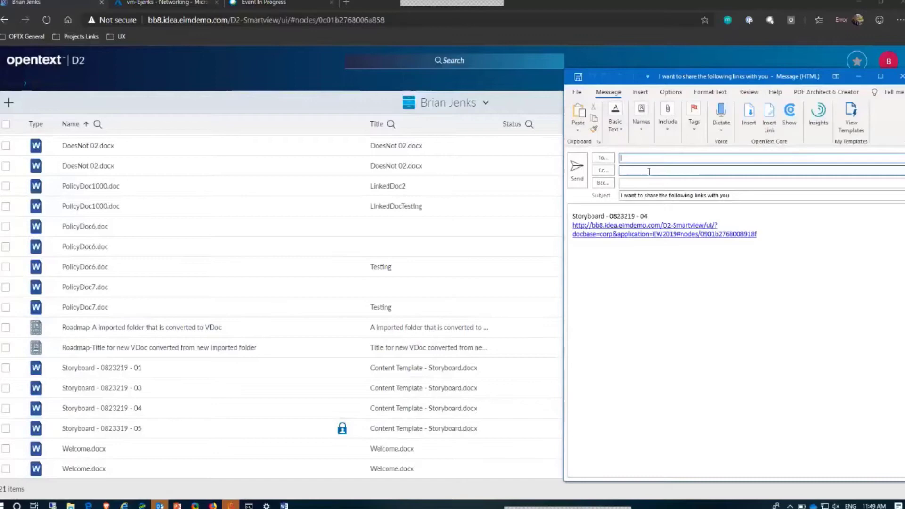
text(w)
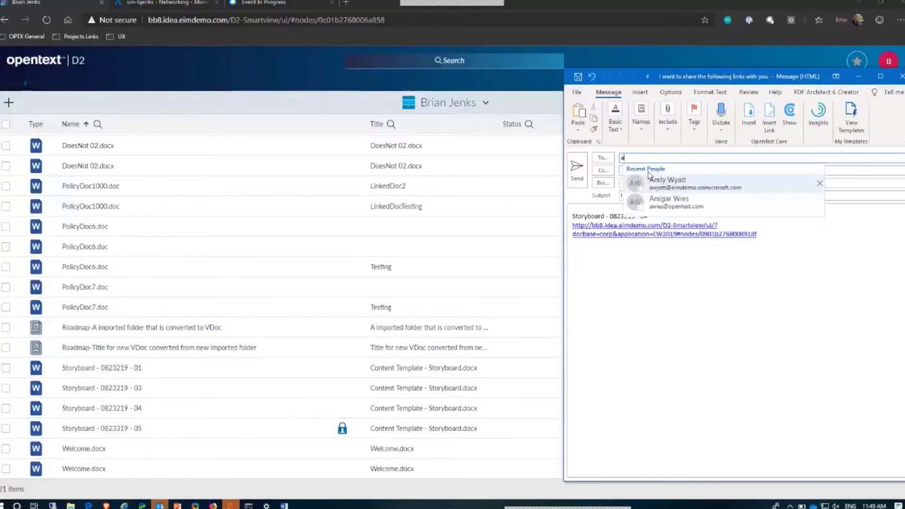
click(666, 183)
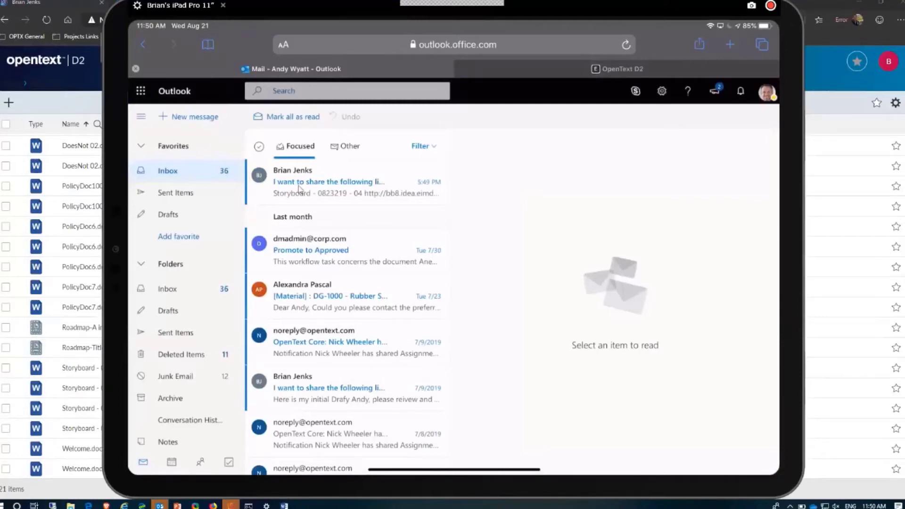
click(300, 189)
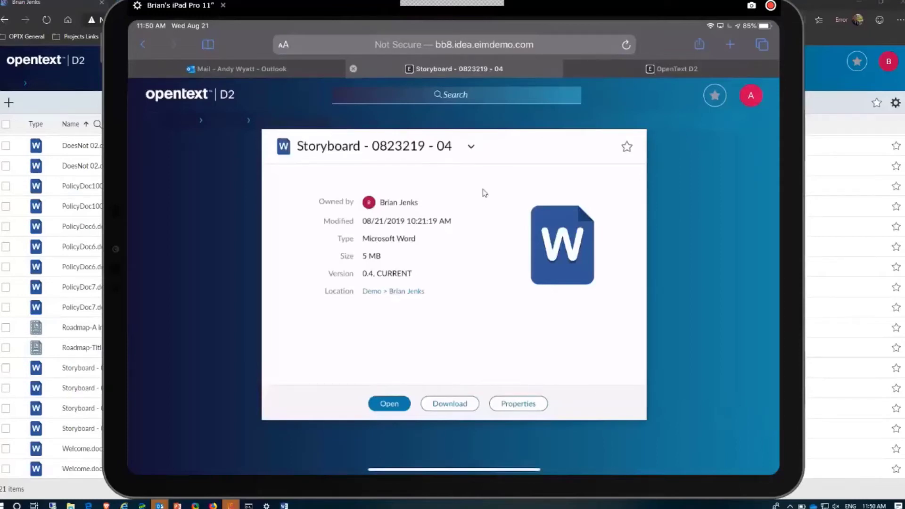
click(449, 403)
- Confirm the download, add 'for webinar' after the Demo Storyboard subtitle, and check AutoSave
click(541, 293)
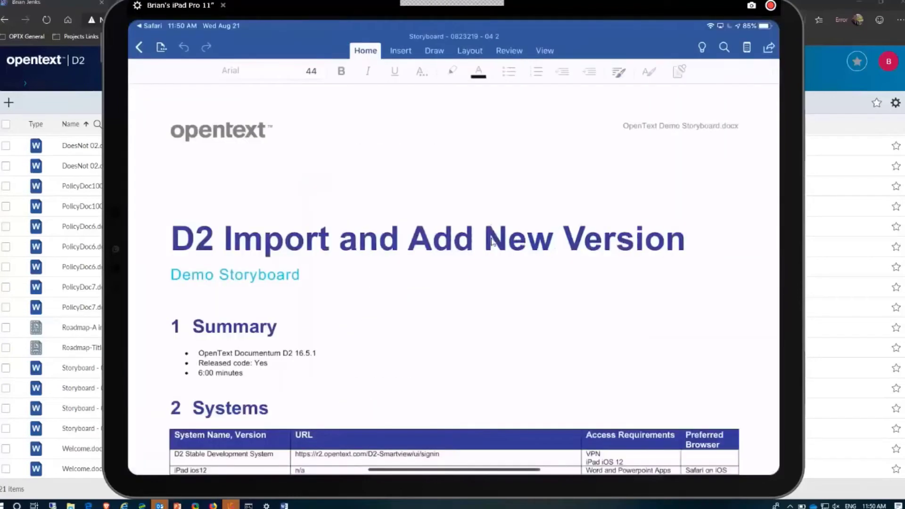
click(301, 274)
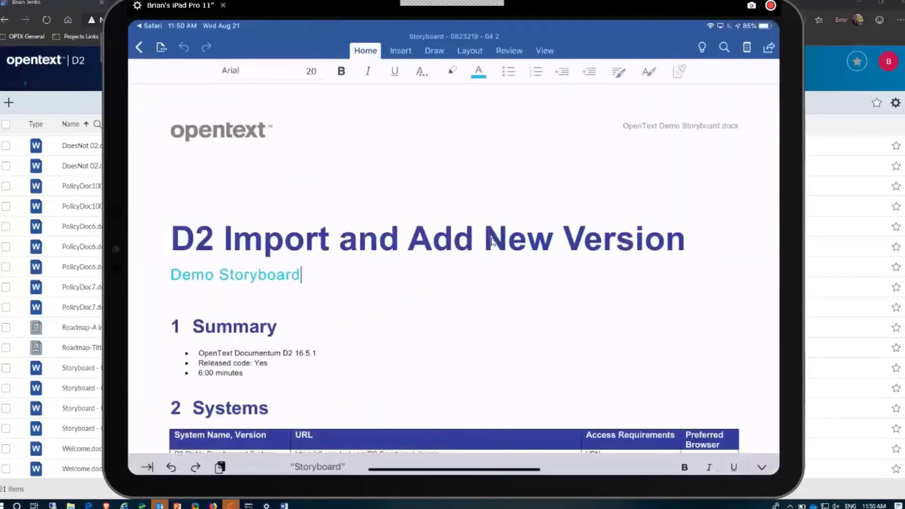
text(for )
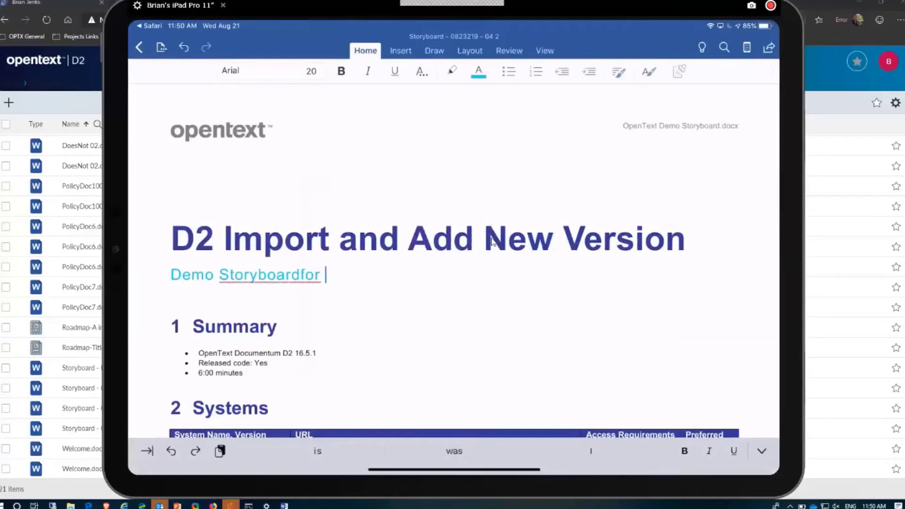
text(webinar)
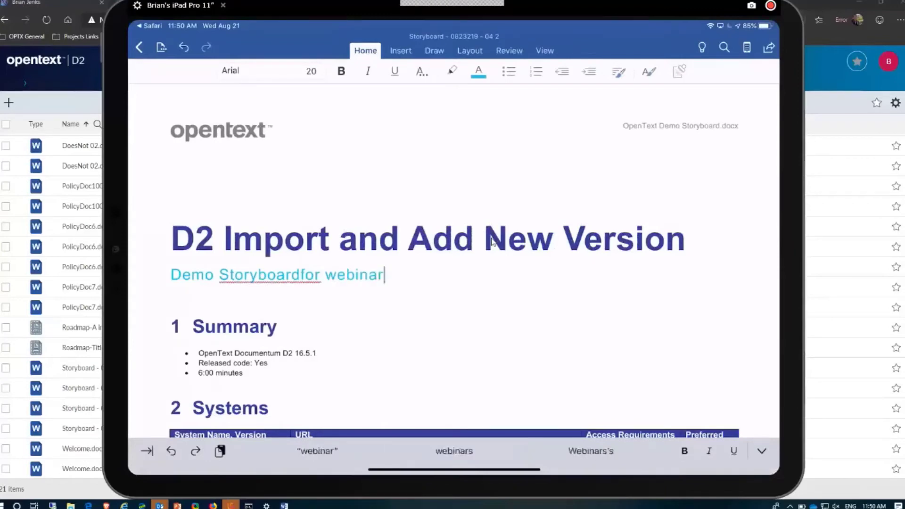
click(161, 47)
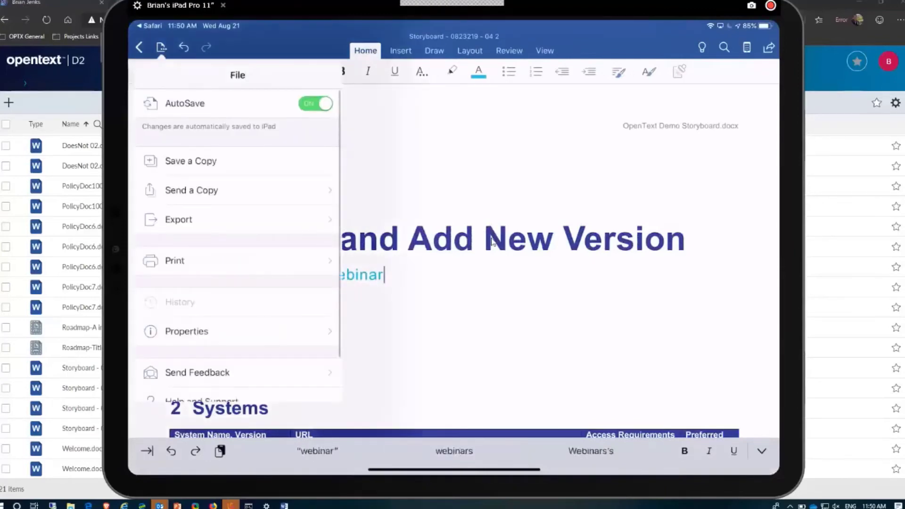
- Back in D2, start adding a new version of Storyboard - 0823219 - 04 from Recents
click(492, 241)
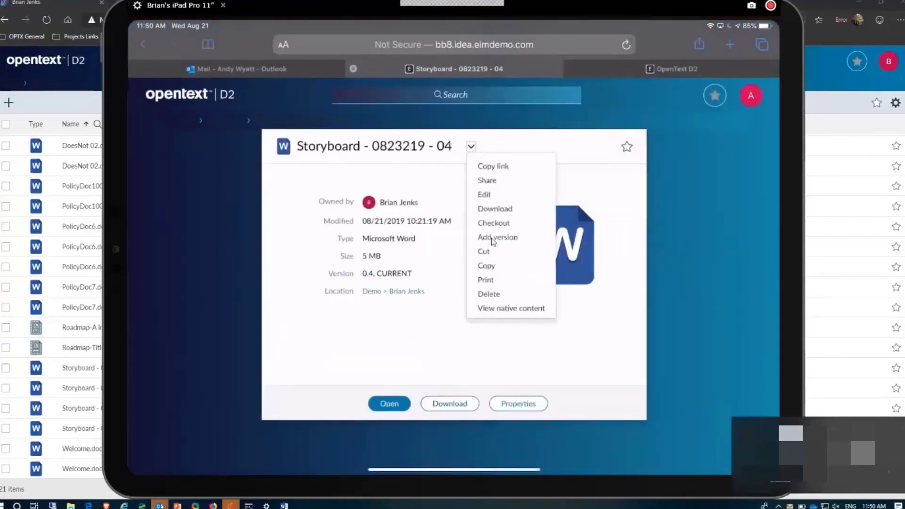
click(493, 237)
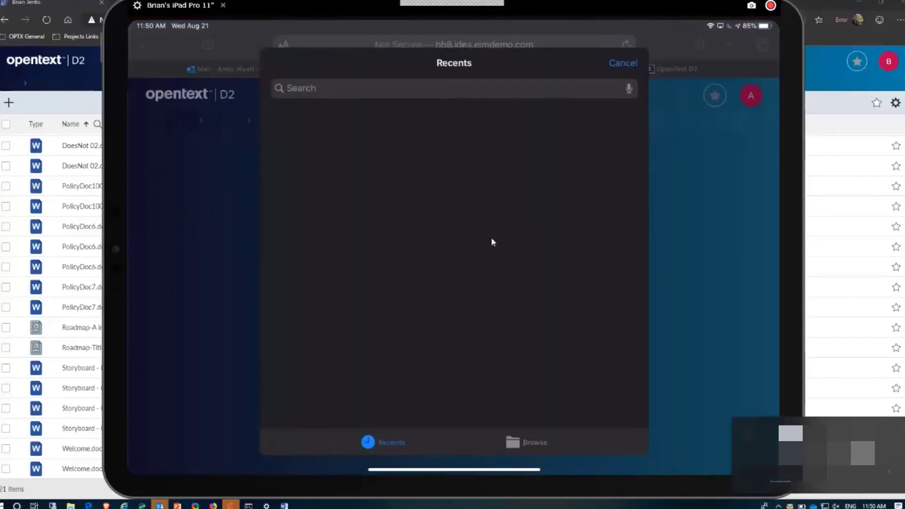